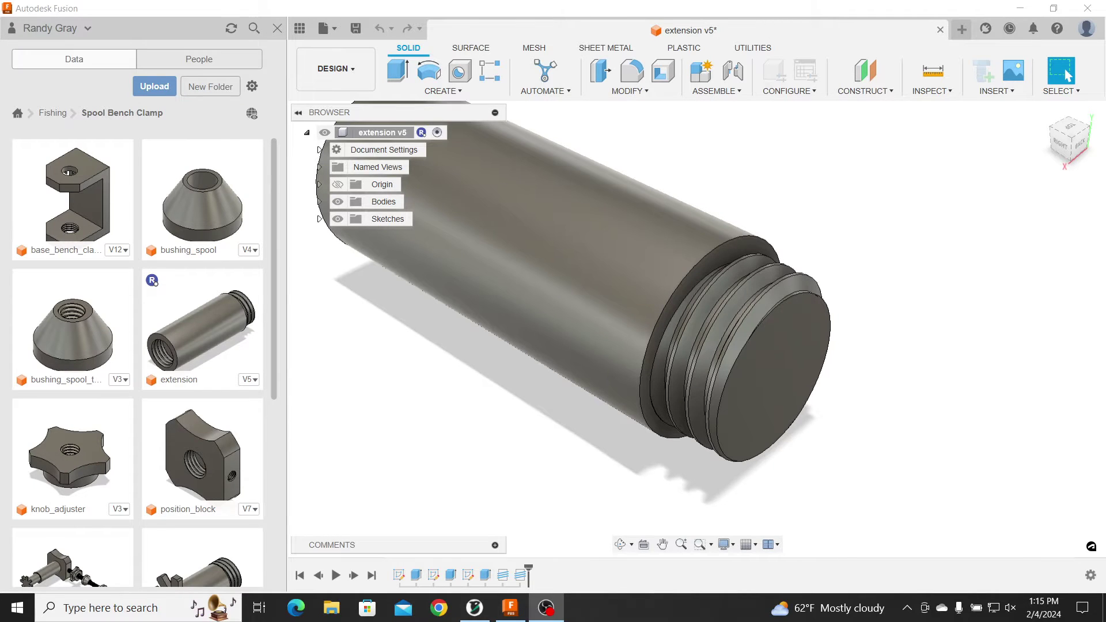
Step: Delete the existing Thread1 feature from the extension's timeline
scroll(799, 469, "down", 3)
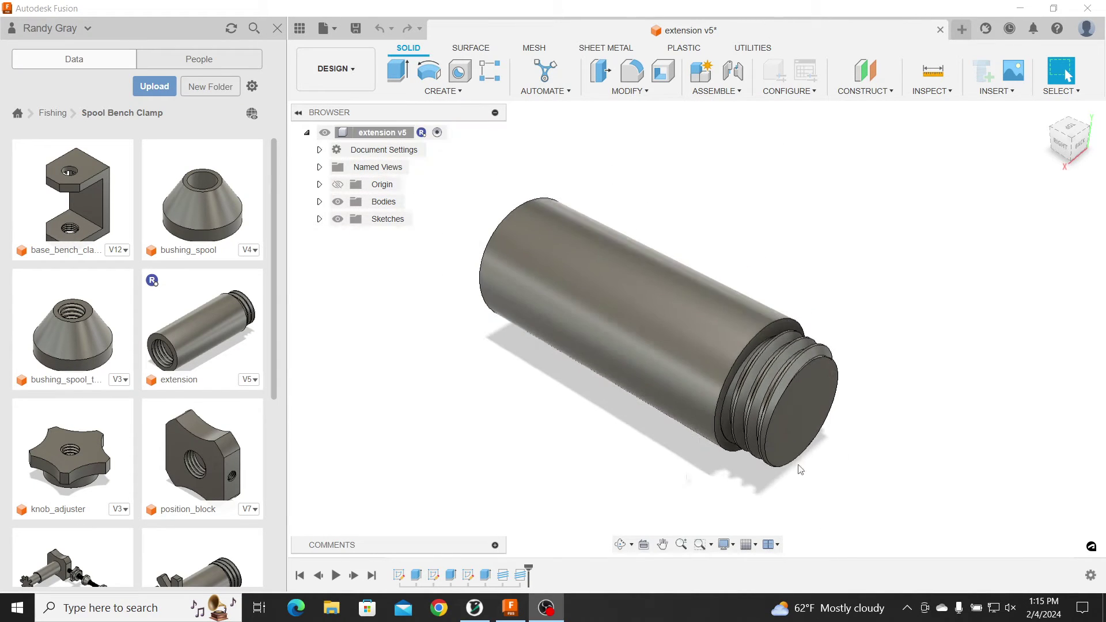
mouse_move(580, 445)
middle_mouse_down("shift")
mouse_move(657, 425)
mouse_move(716, 388)
mouse_move(738, 358)
mouse_move(700, 393)
mouse_move(604, 398)
mouse_move(617, 317)
mouse_move(593, 442)
middle_mouse_up("shift")
scroll(916, 402, "up", 2)
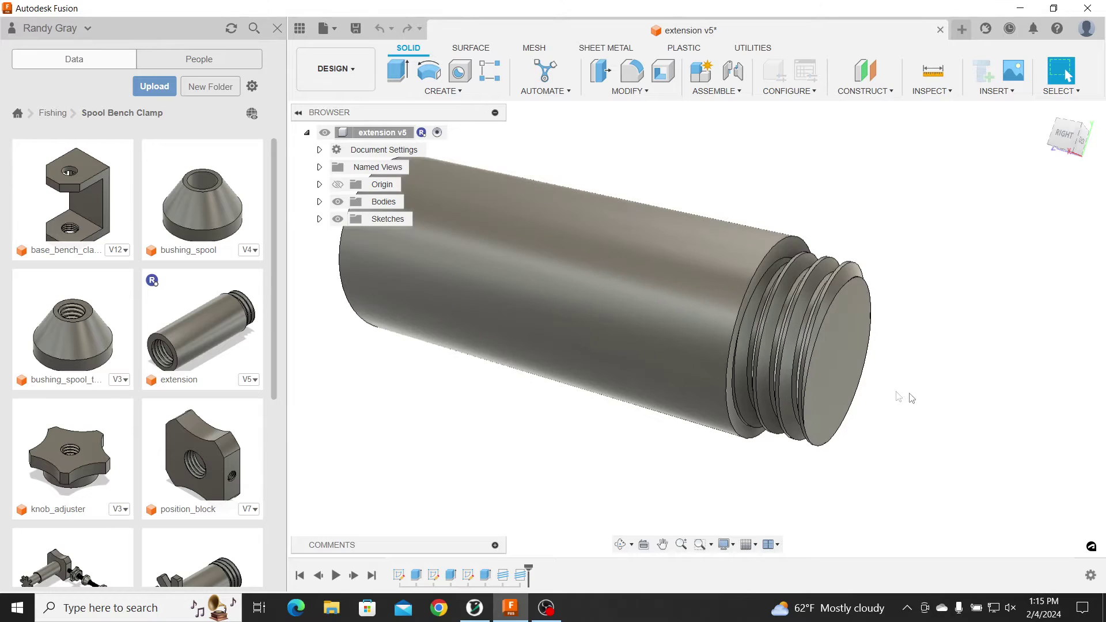
left_click(503, 576)
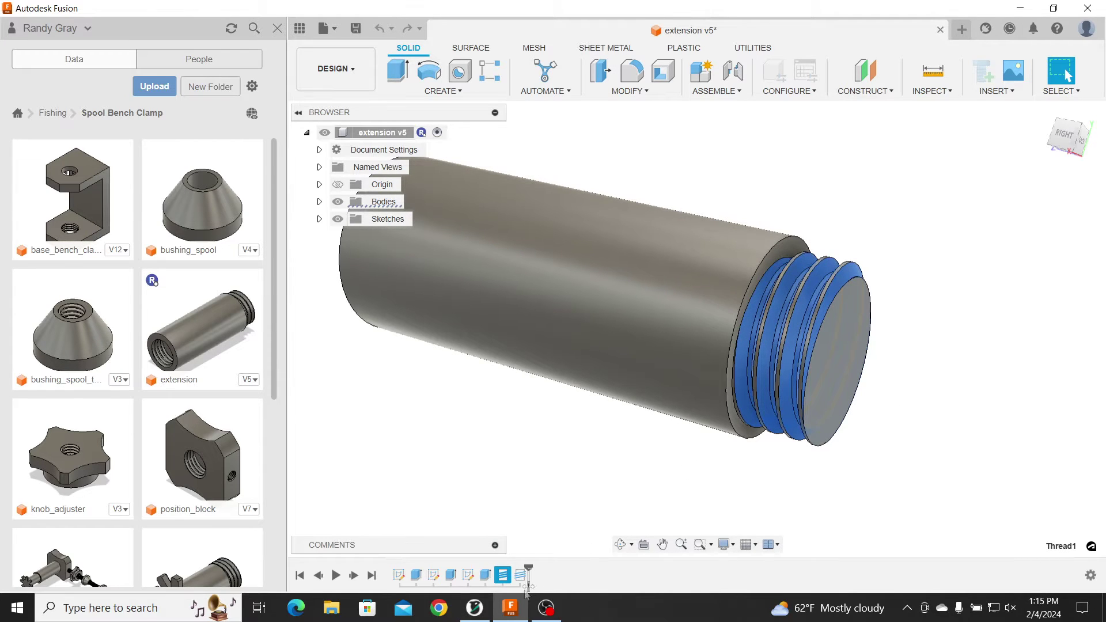
right_click(503, 577)
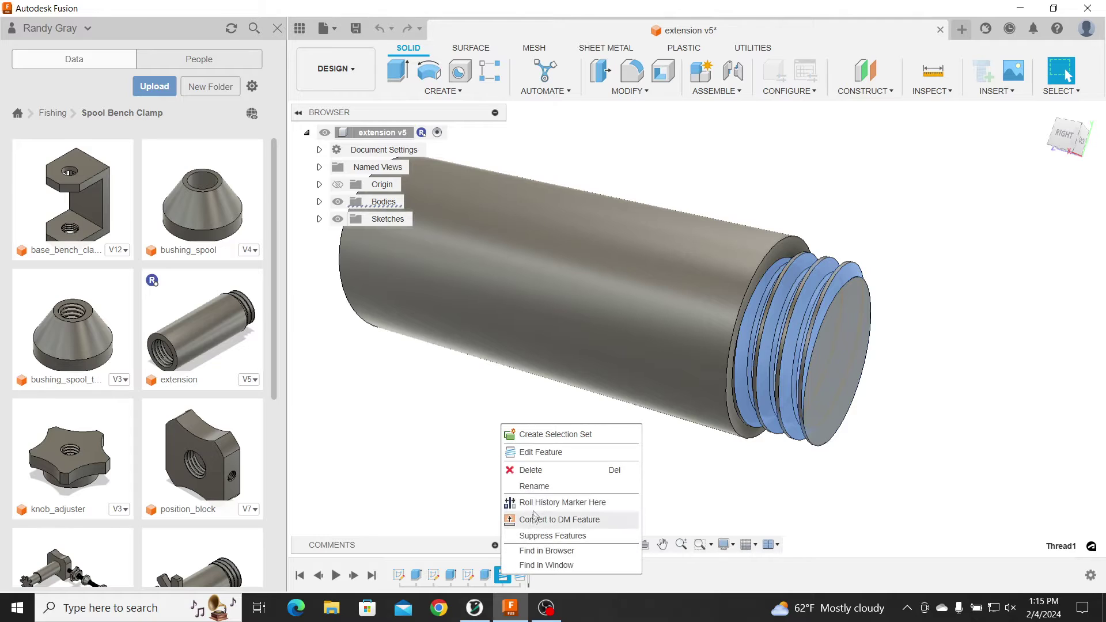
left_click(543, 474)
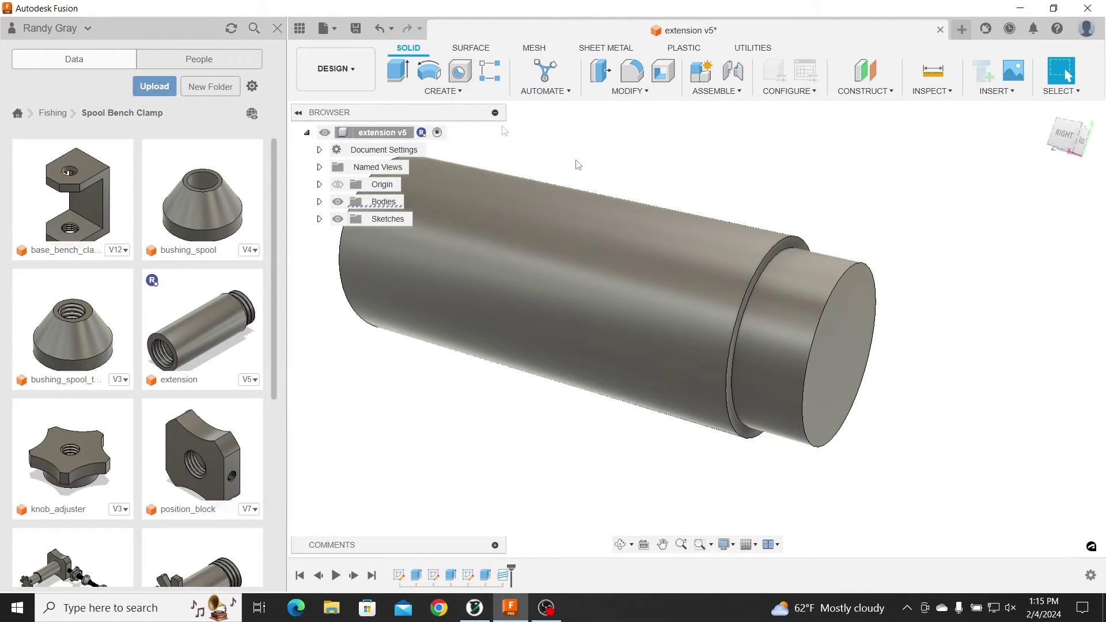
Step: Measure the plain end face to confirm its 1.00 in diameter
left_click(935, 72)
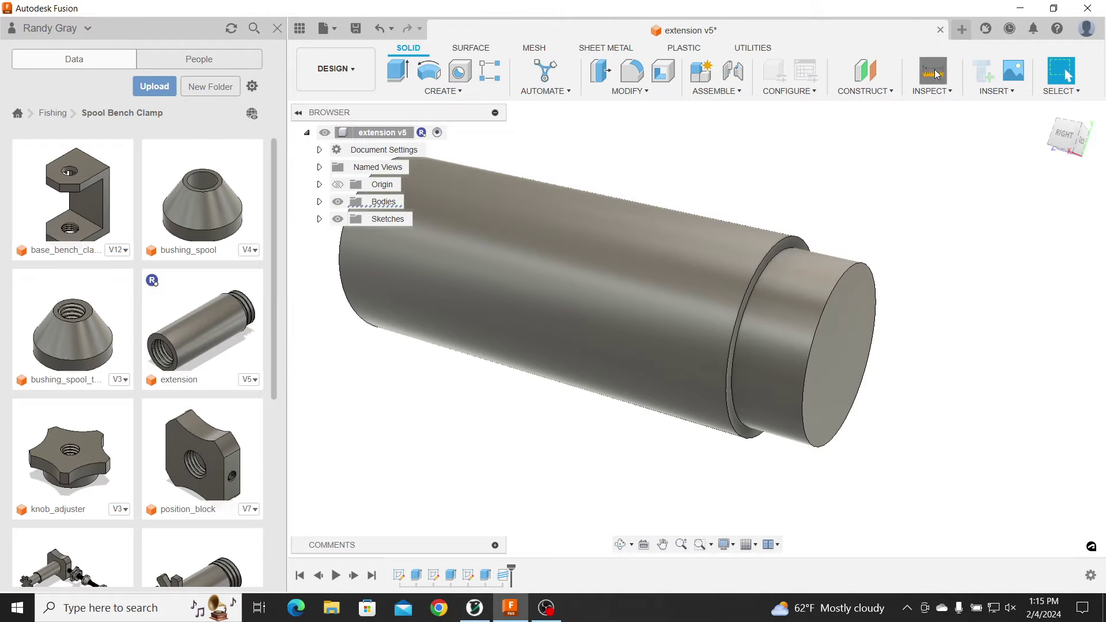
left_click(804, 306)
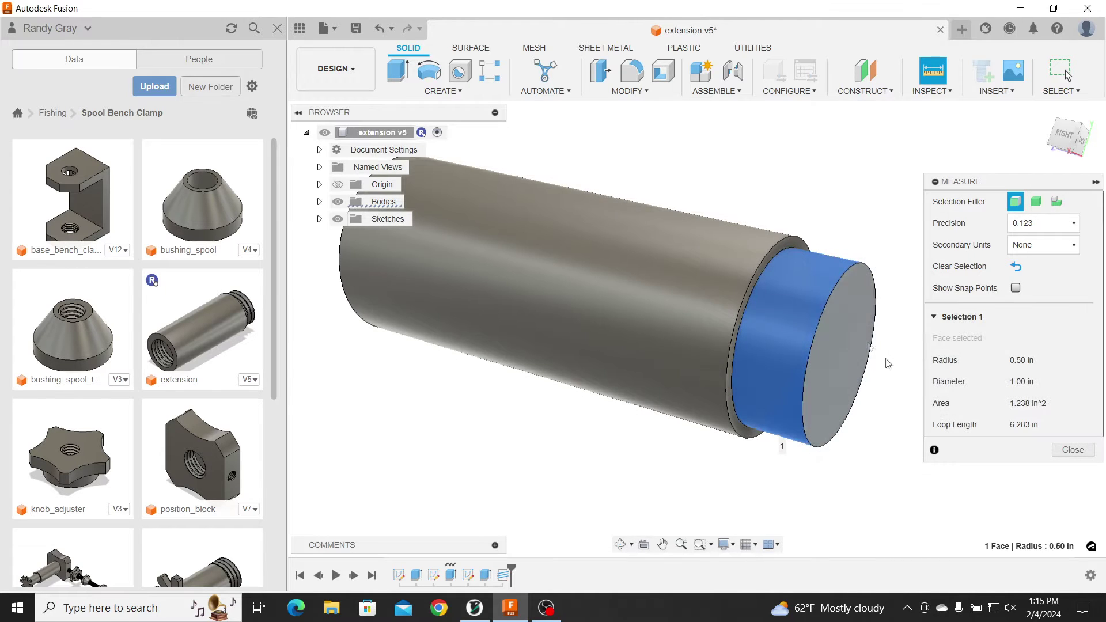
left_click(1072, 449)
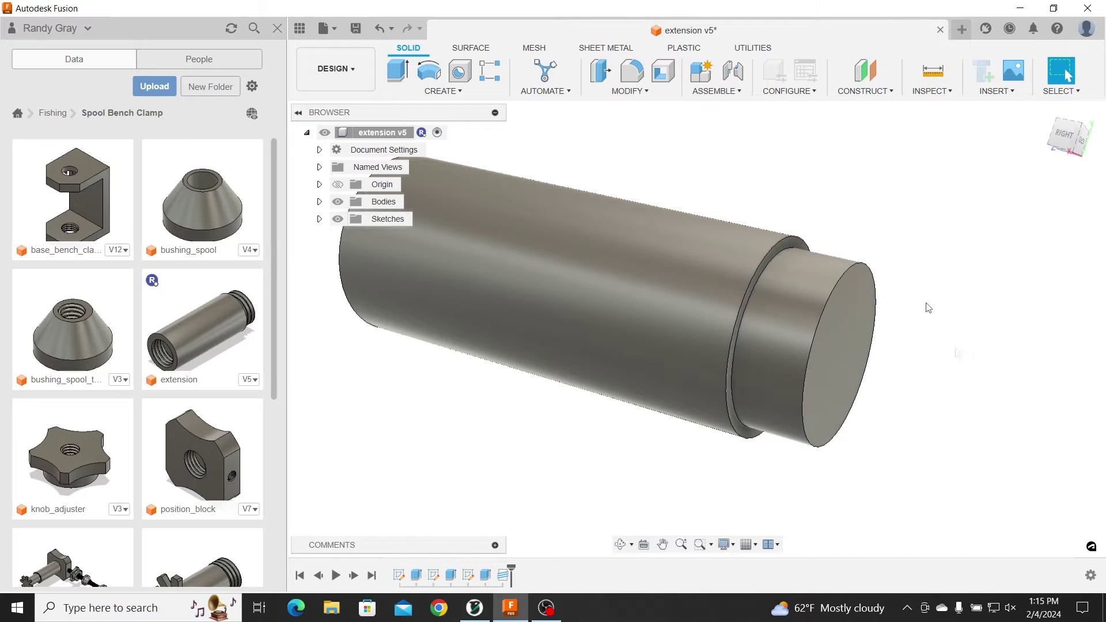
left_click(431, 94)
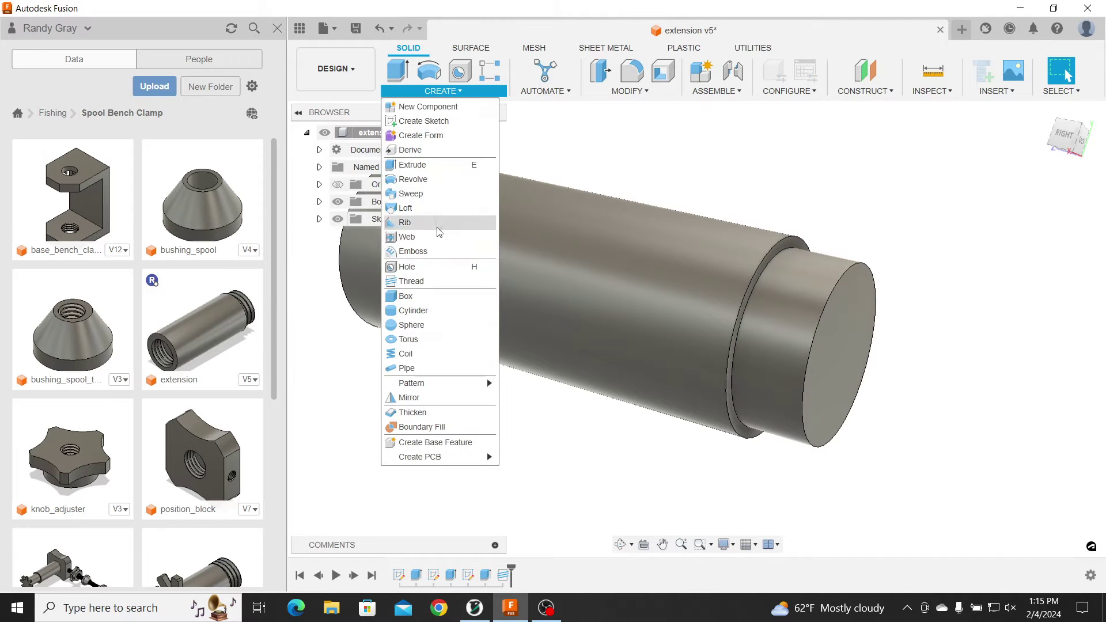
Step: Start a modeled full-length thread on the smaller end face, keeping 1.0 in size and 1-8 UNC
left_click(424, 282)
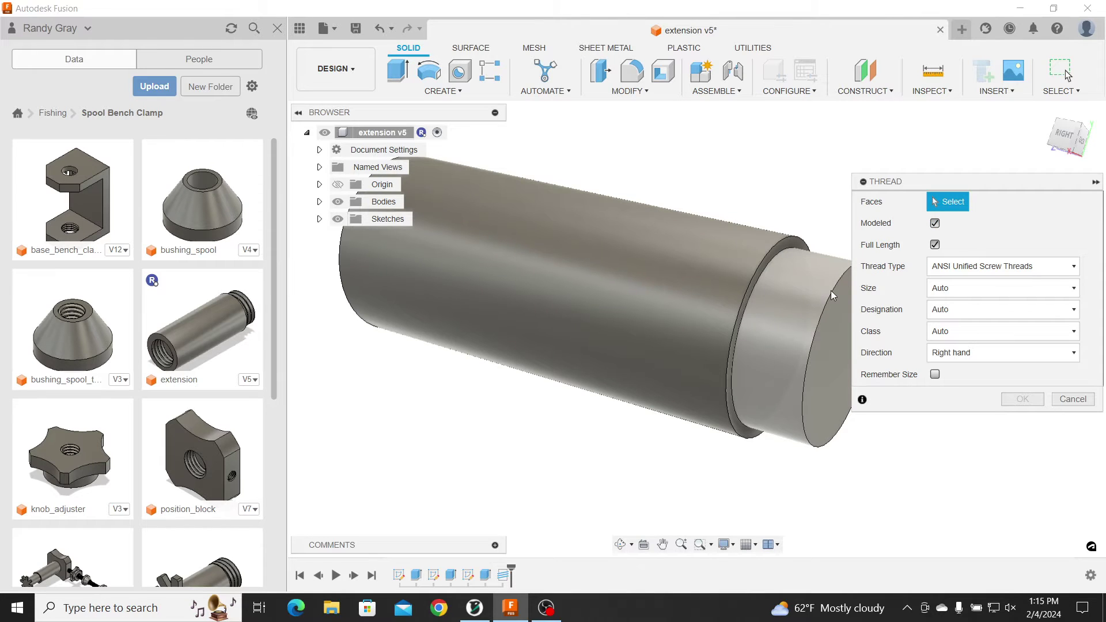
left_click(792, 298)
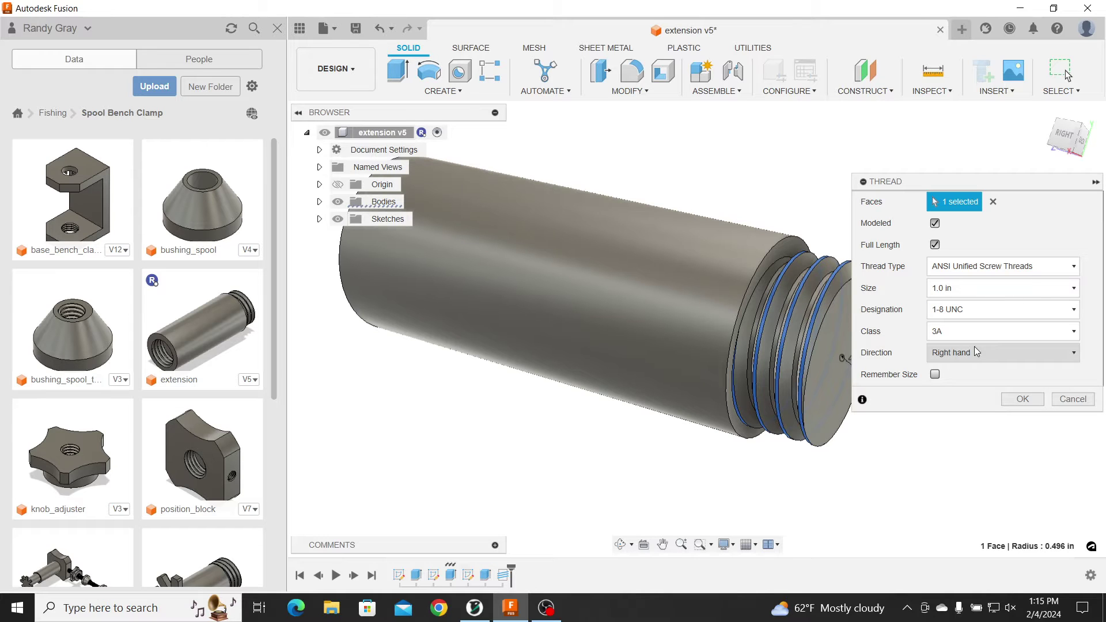
scroll(706, 309, "down", 2)
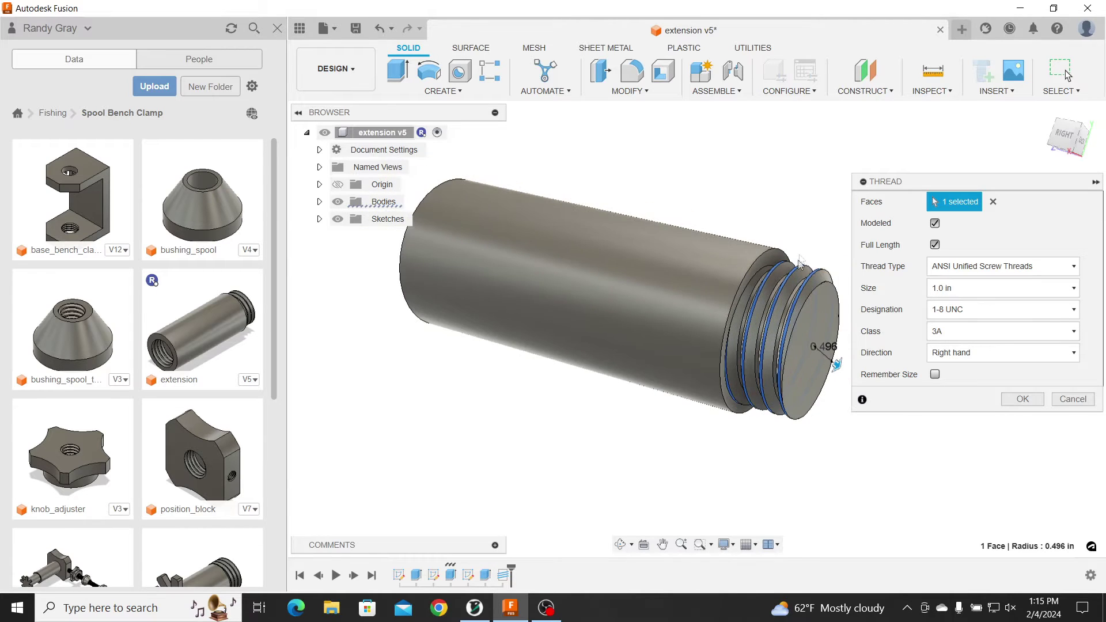
scroll(800, 259, "up", 3)
scroll(804, 236, "up", 1)
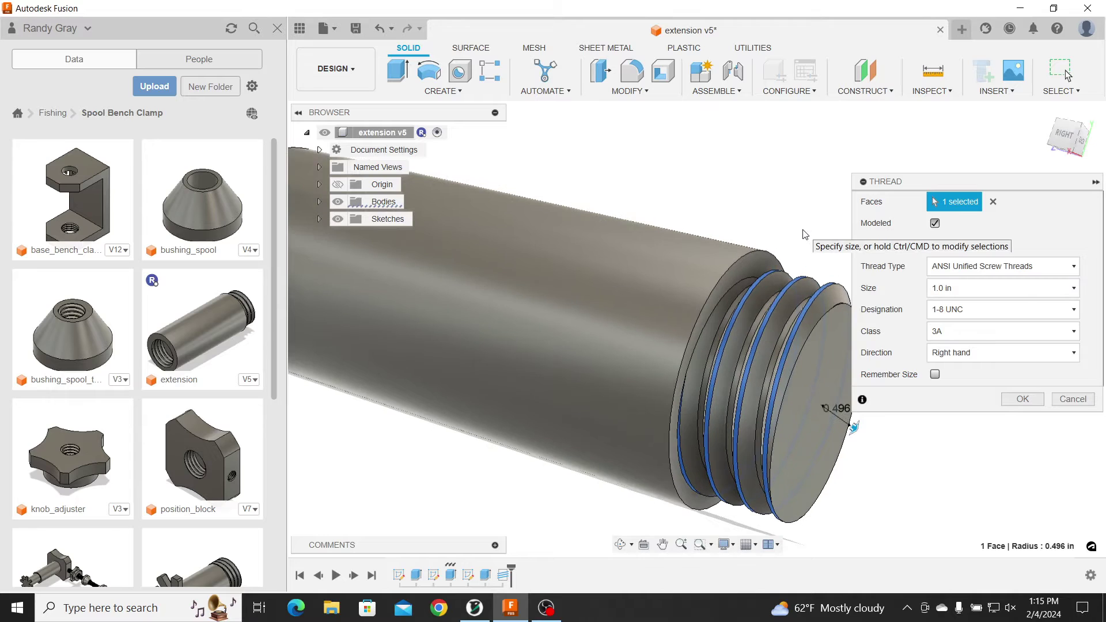
scroll(804, 234, "down", 1)
scroll(805, 234, "up", 1)
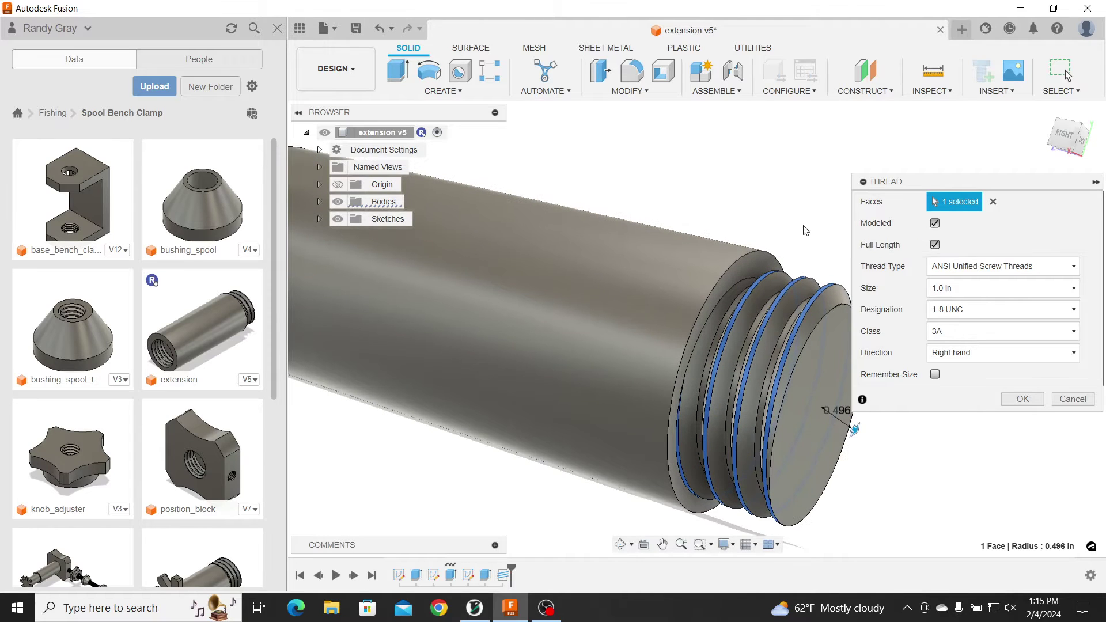
left_click(1076, 314)
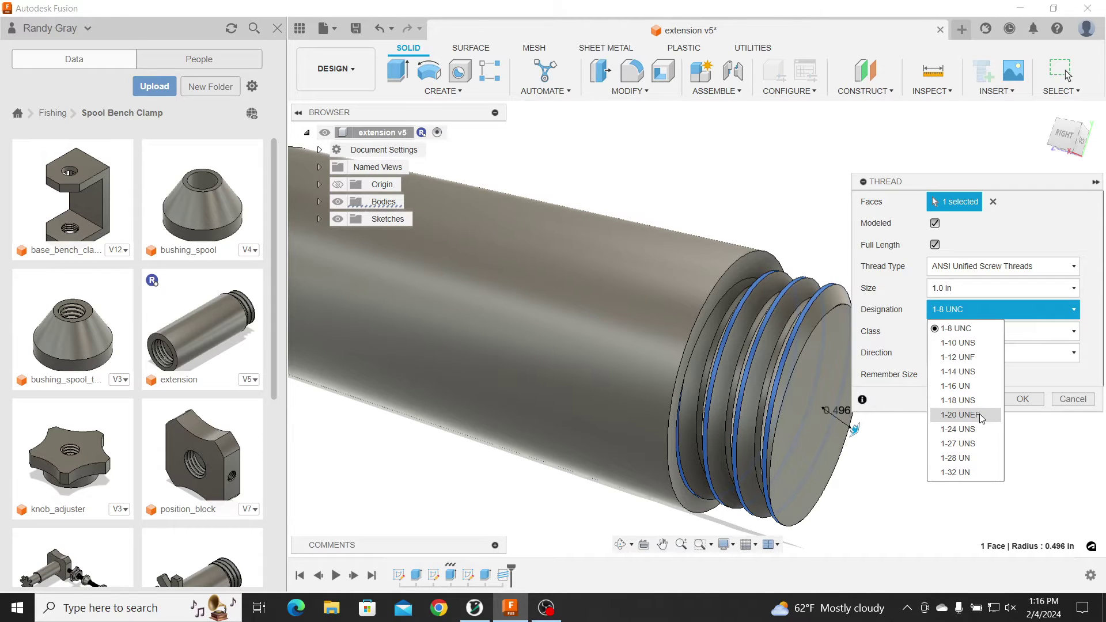
left_click(1088, 311)
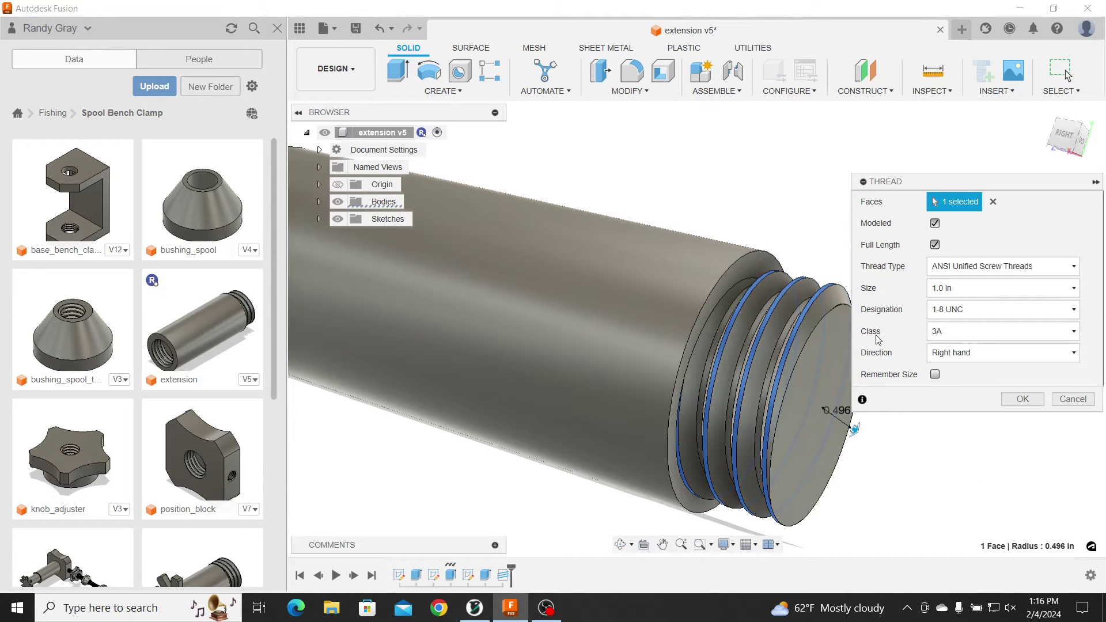
Step: Compare the thread class options, switching between 1A and 3A
left_click(1073, 333)
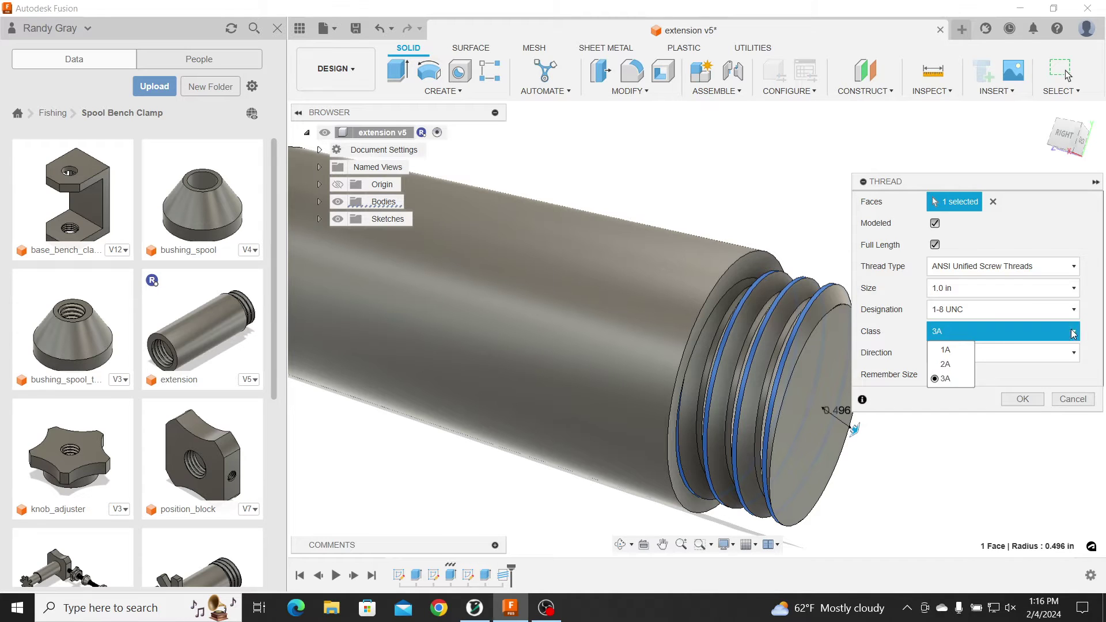
left_click(951, 353)
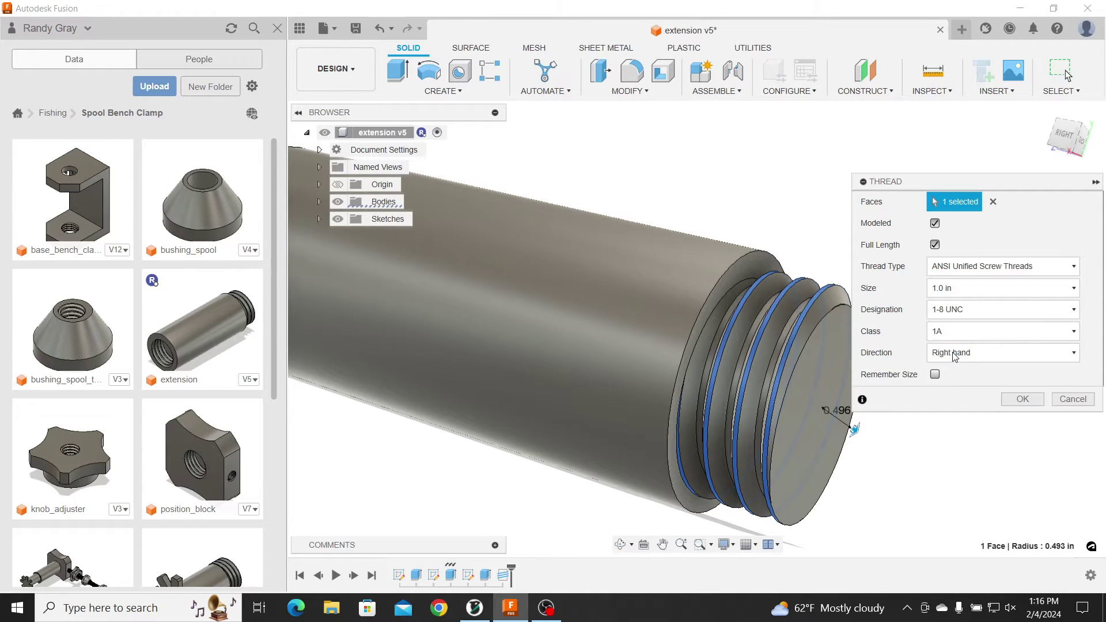
left_click(1074, 333)
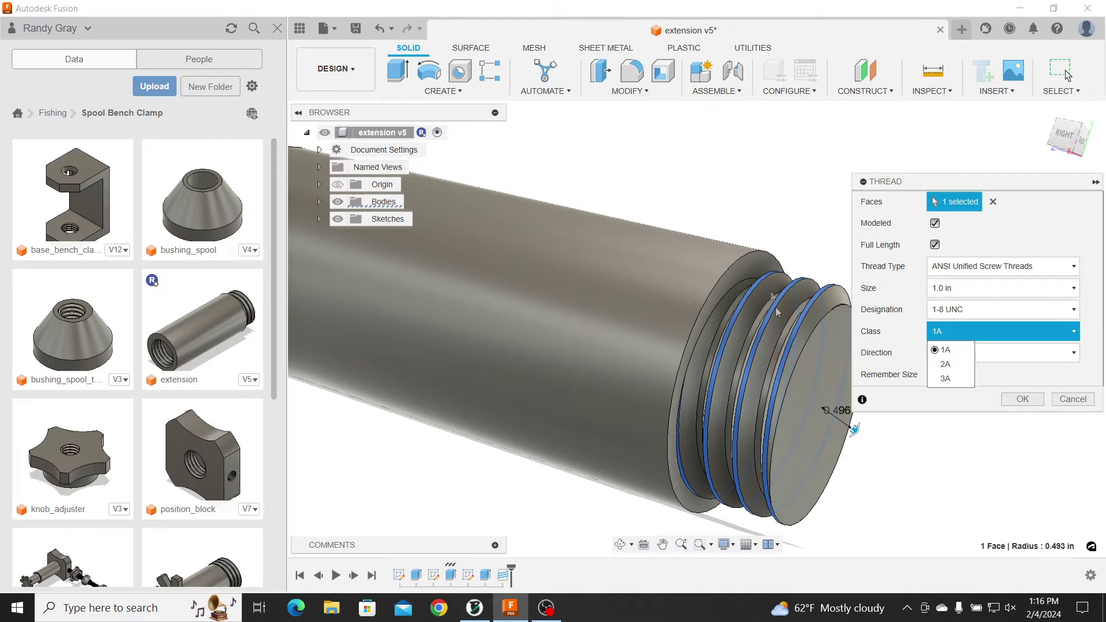
scroll(830, 339, "up", 5)
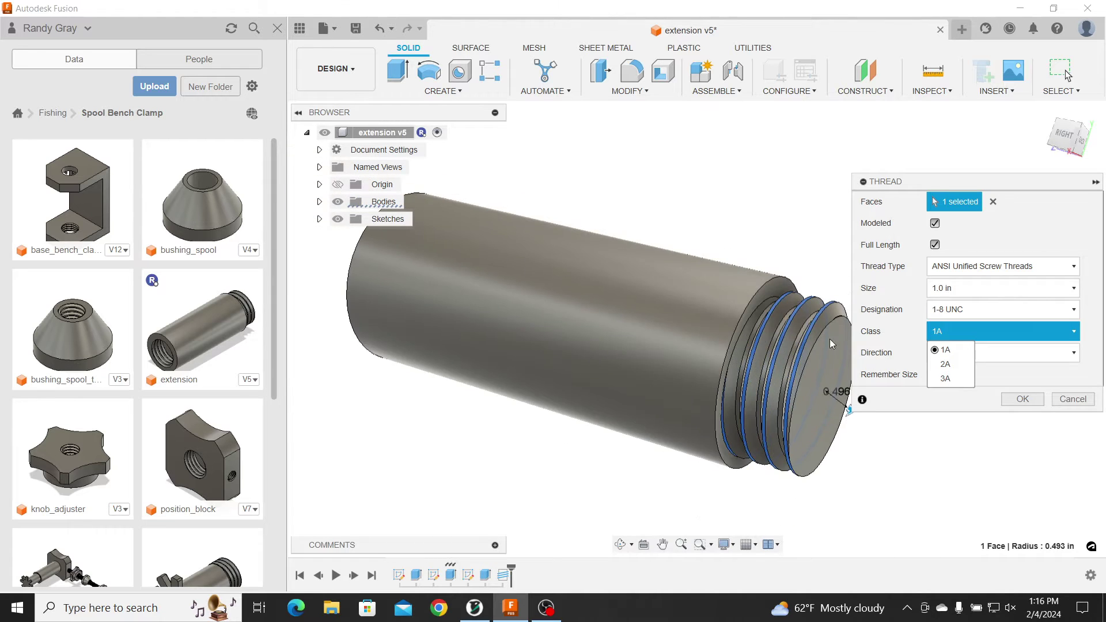
scroll(817, 342, "up", 5)
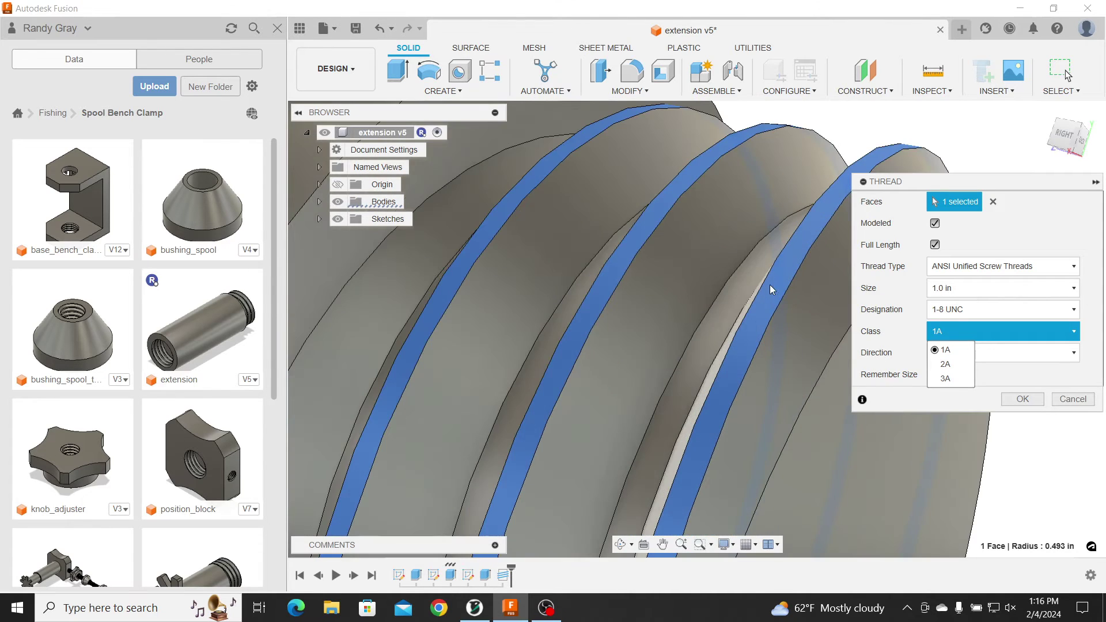
left_click(945, 378)
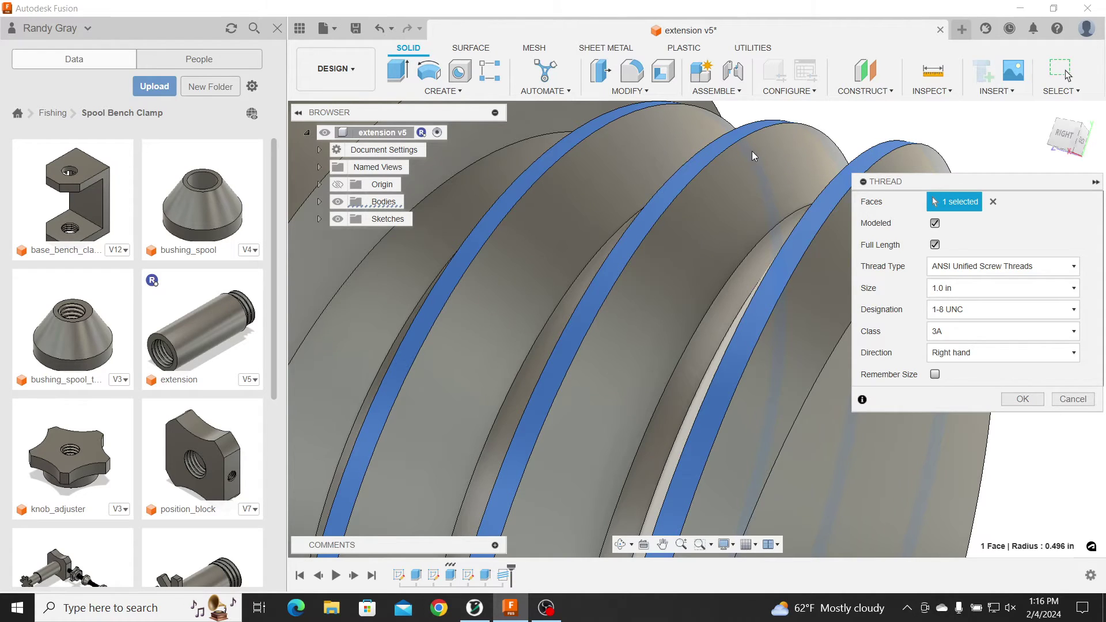
Step: Set the thread class to 1A and confirm the modeled right-hand 1-8 UNC thread
left_click(976, 334)
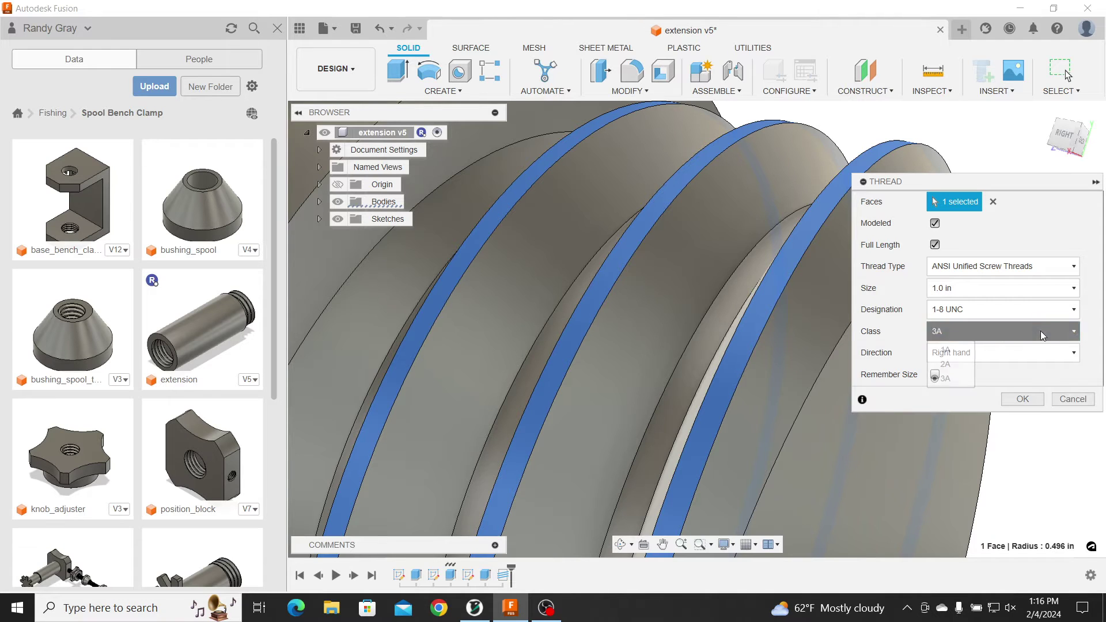
left_click(957, 351)
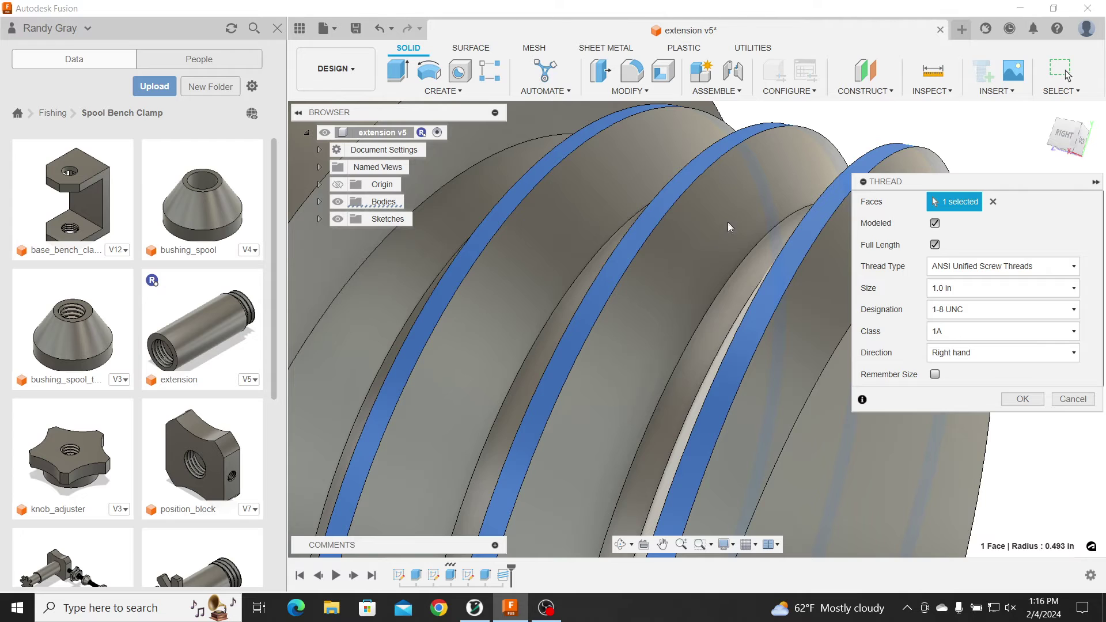
scroll(728, 222, "down", 5)
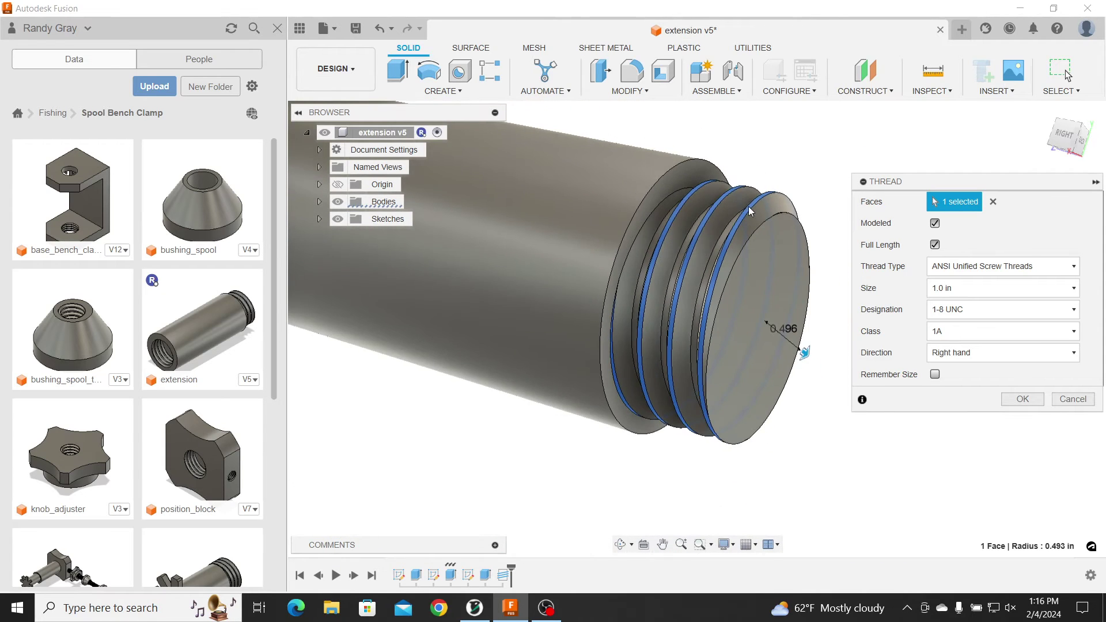
scroll(750, 211, "down", 5)
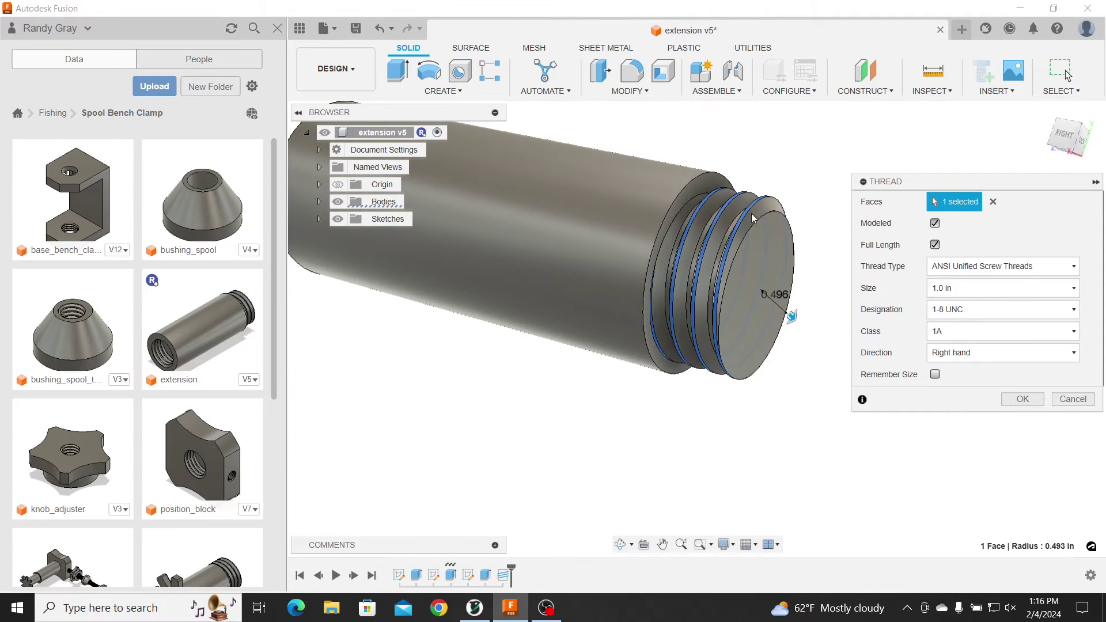
left_click(1022, 400)
scroll(593, 214, "up", 2)
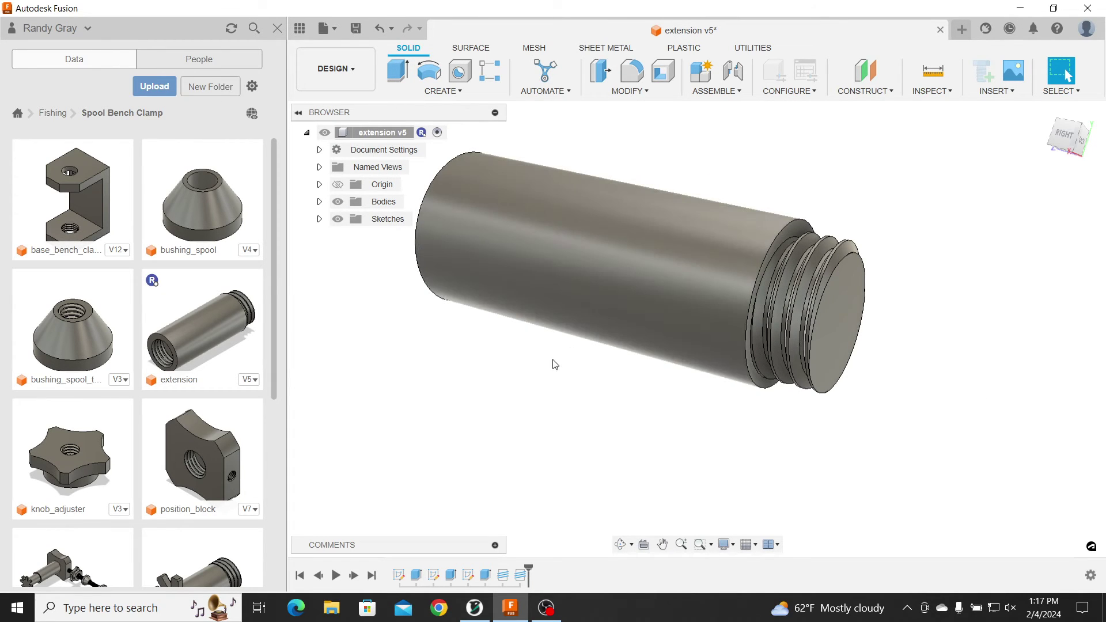
mouse_move(553, 366)
middle_mouse_down("shift")
mouse_move(684, 356)
mouse_move(548, 361)
middle_mouse_up("shift")
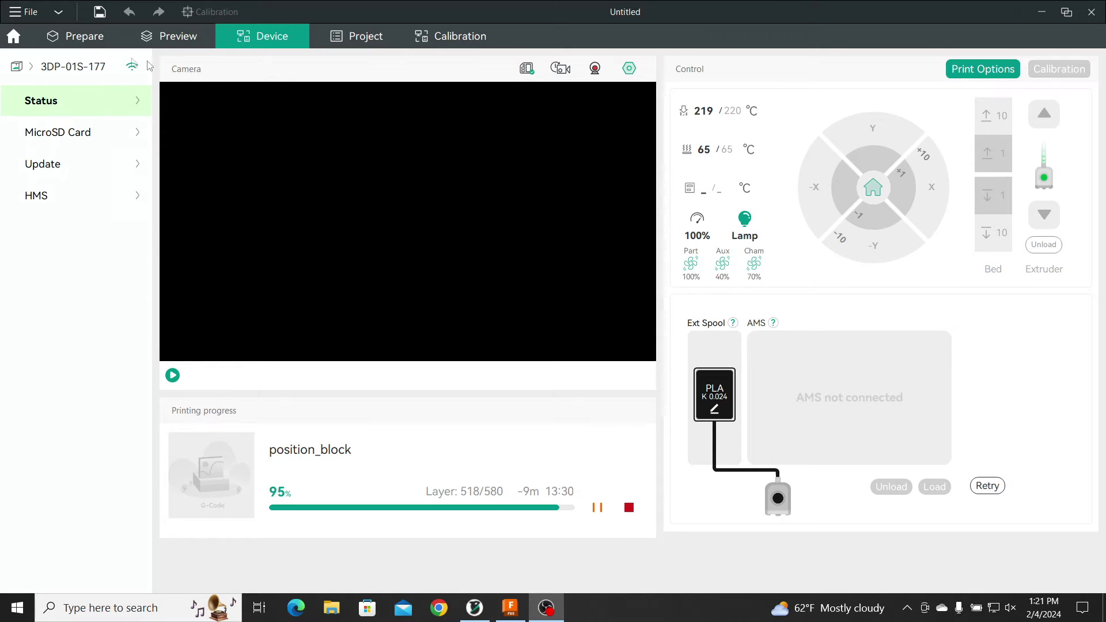
Step: Show the Prepare view with the threaded rod, nuts and knob parts on the High Temp Plate
left_click(73, 43)
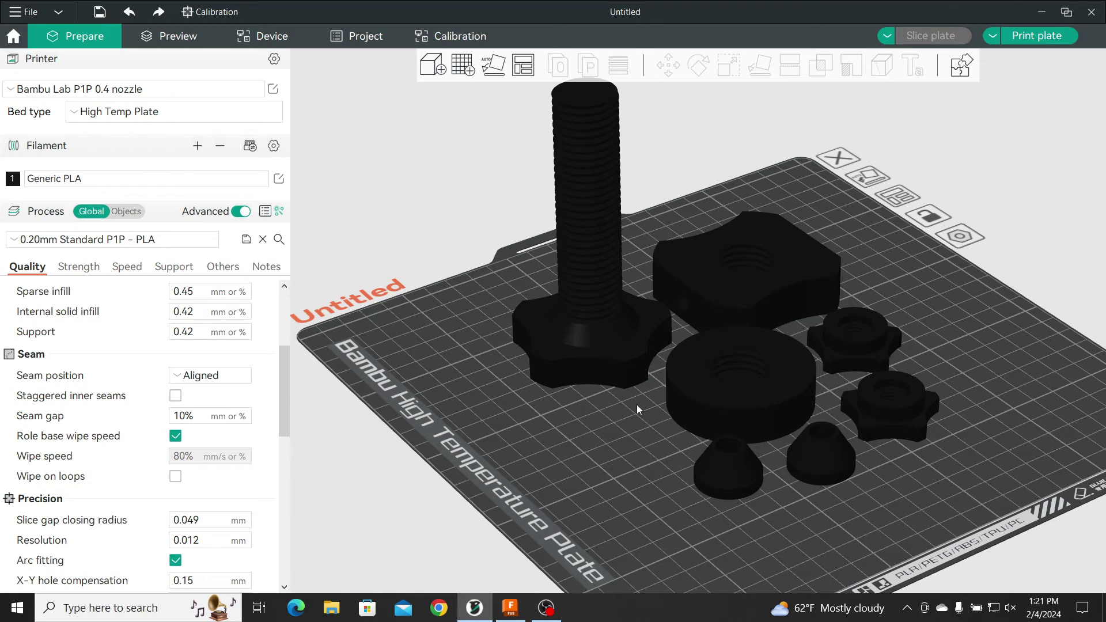
scroll(639, 399, "up", 2)
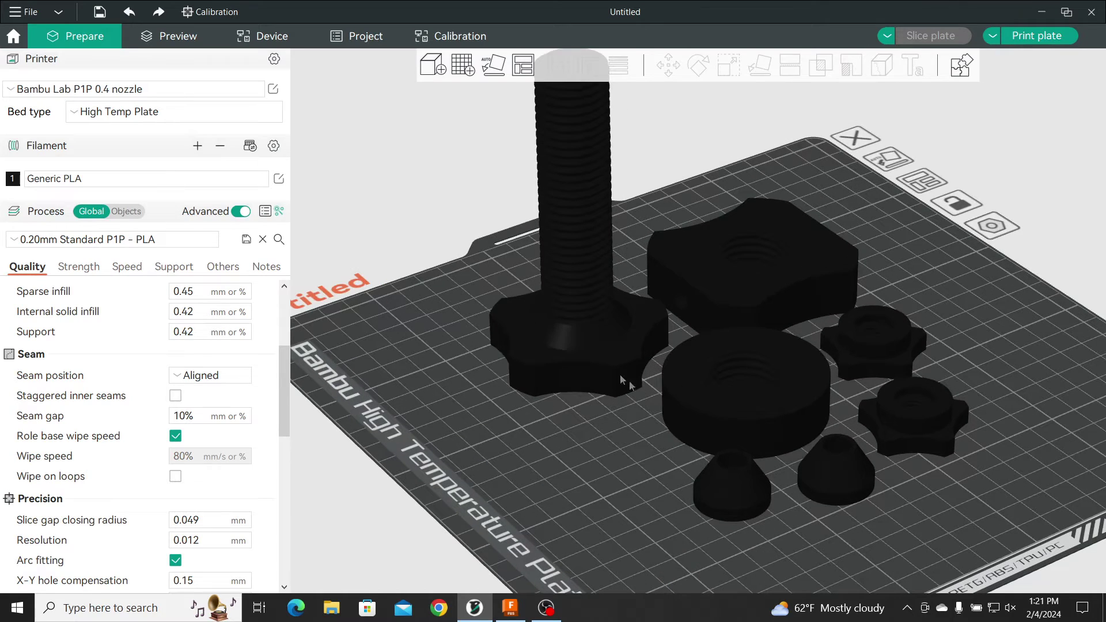
Step: Show the sliced toolpath preview and select the X-Y hole compensation field under Precision
left_click(172, 33)
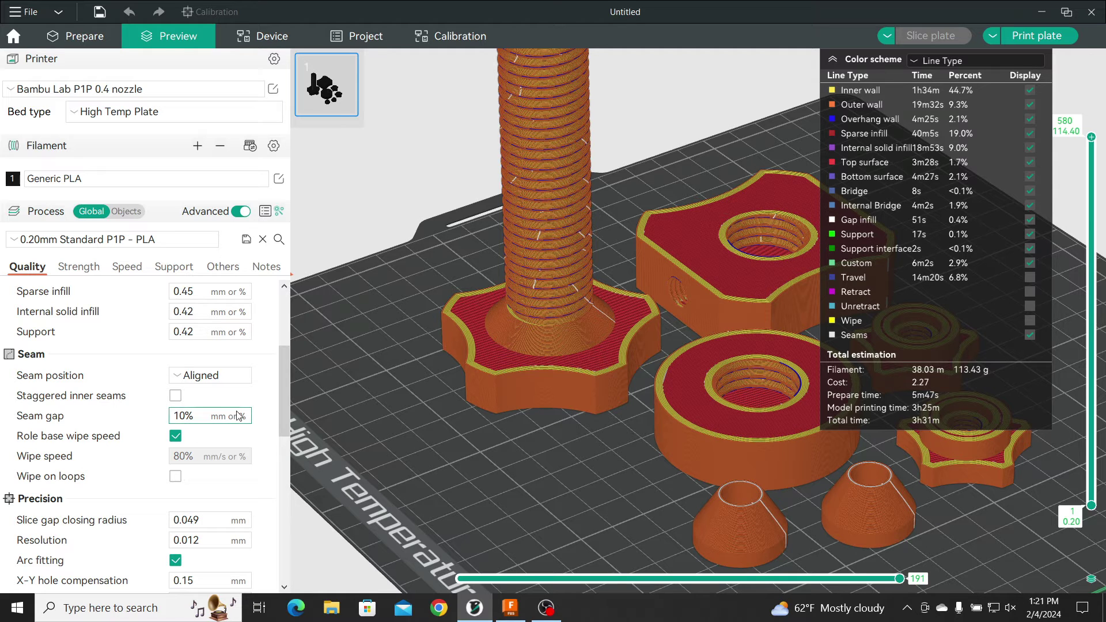
left_click_drag(282, 358, 278, 410)
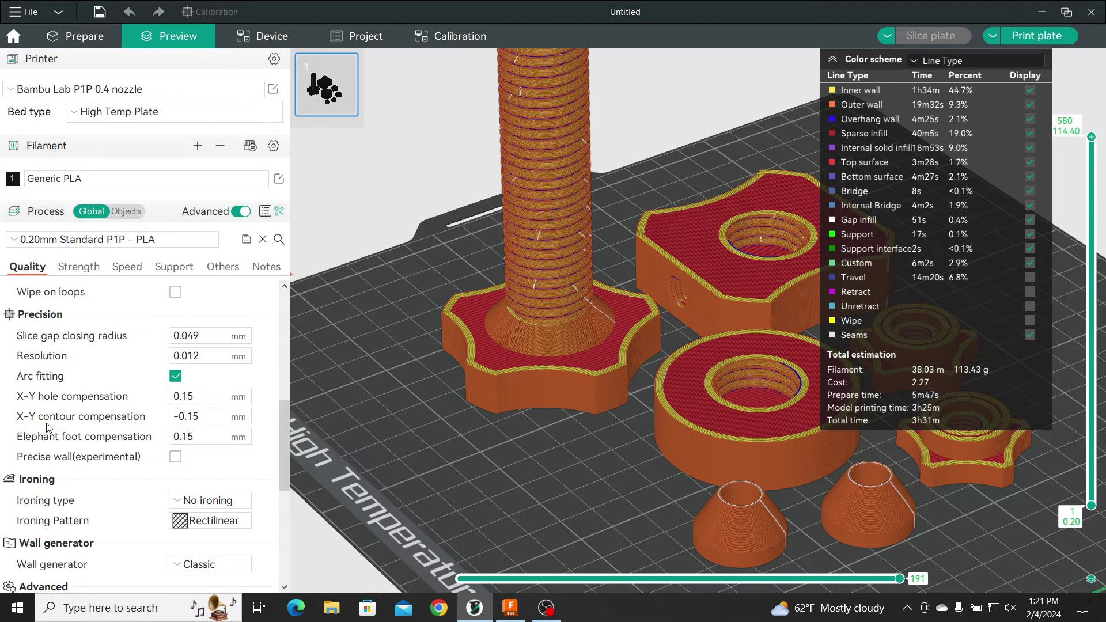
mouse_move(55, 403)
left_click(204, 397)
Step: Inspect the nuts in the preview and change X-Y hole compensation from 0.15 to 0.1 mm
left_click_drag(776, 398, 631, 358)
scroll(603, 327, "down", 5)
scroll(613, 332, "up", 8)
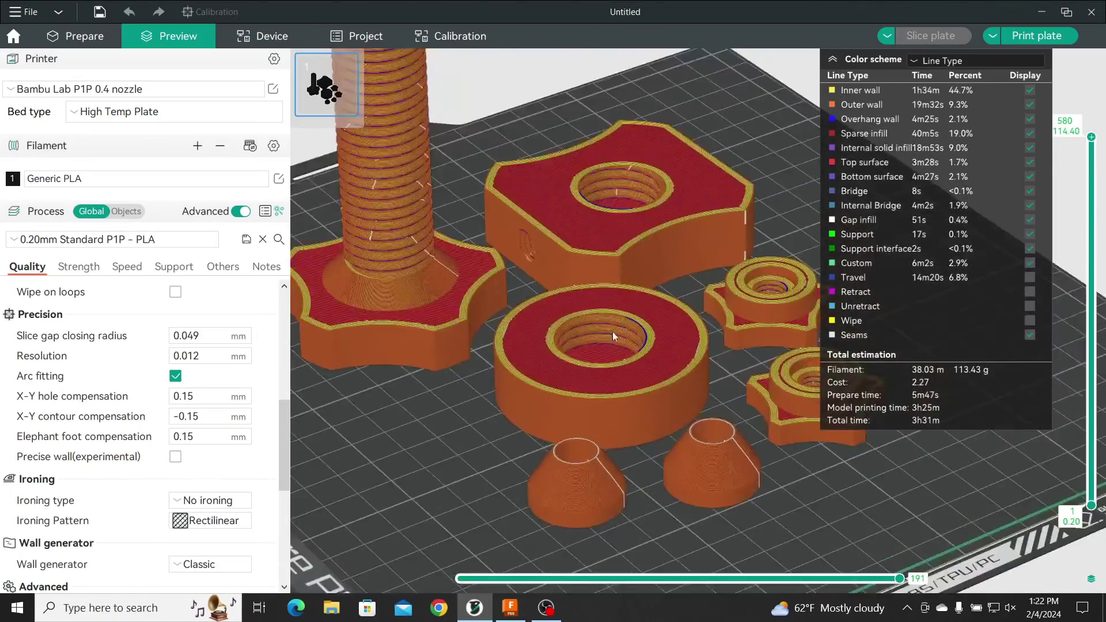
scroll(523, 331, "up", 3)
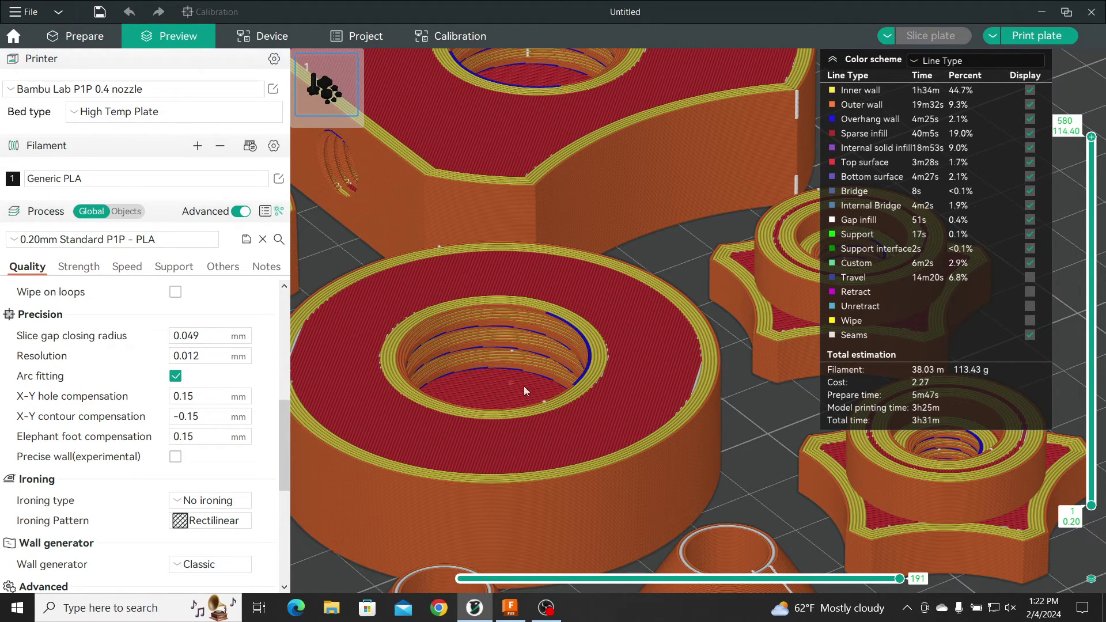
scroll(637, 392, "up", 2)
scroll(657, 381, "down", 3)
scroll(657, 378, "down", 4)
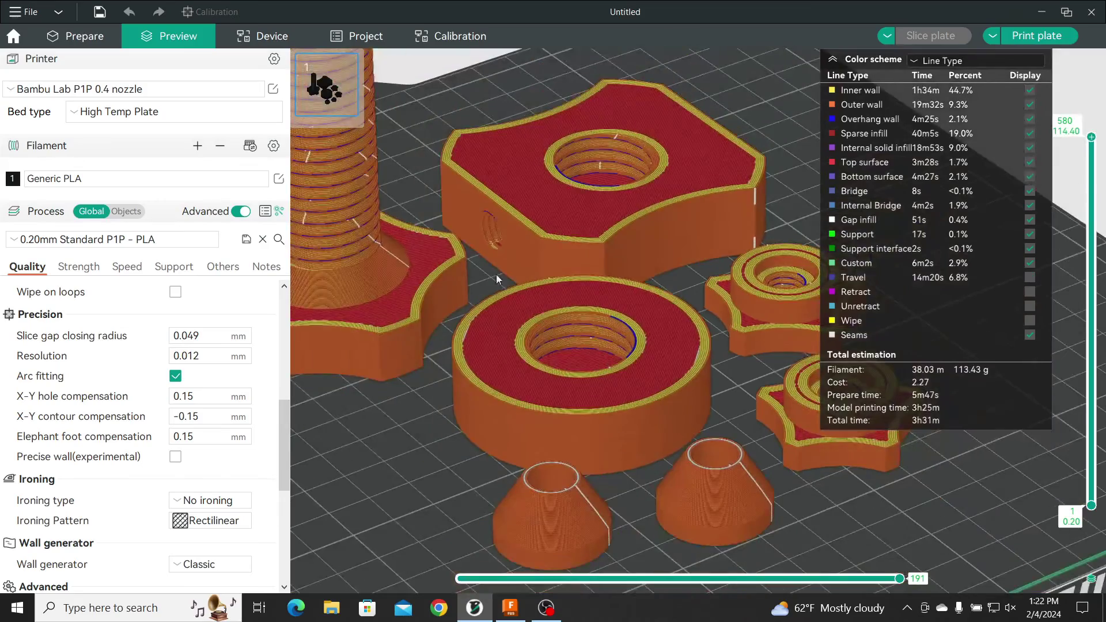
scroll(687, 382, "up", 4)
scroll(549, 272, "down", 3)
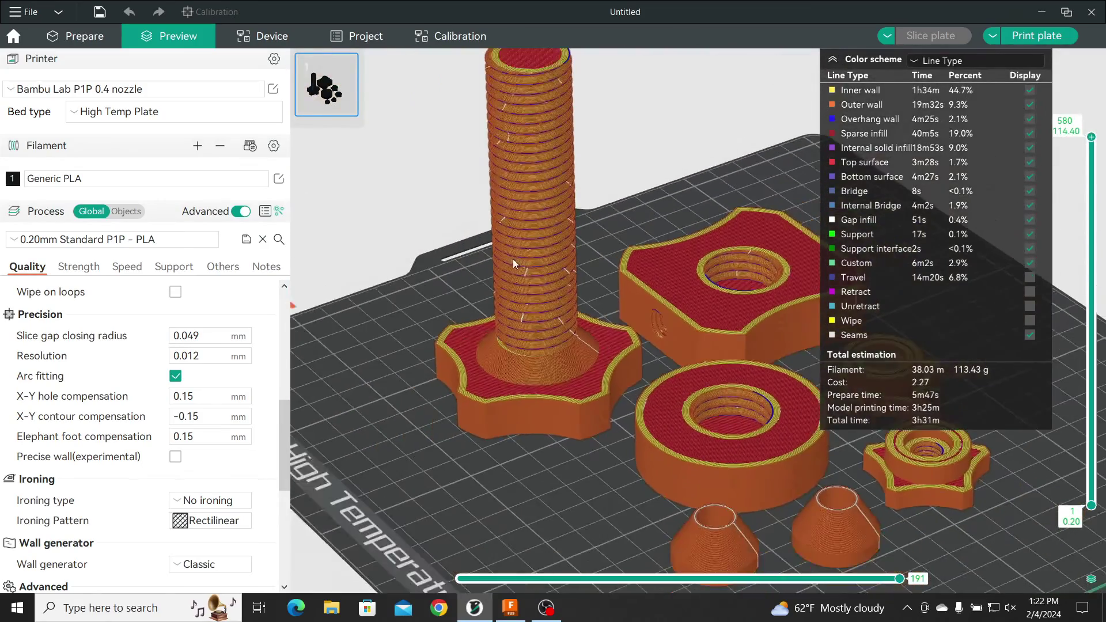
scroll(496, 181, "up", 4)
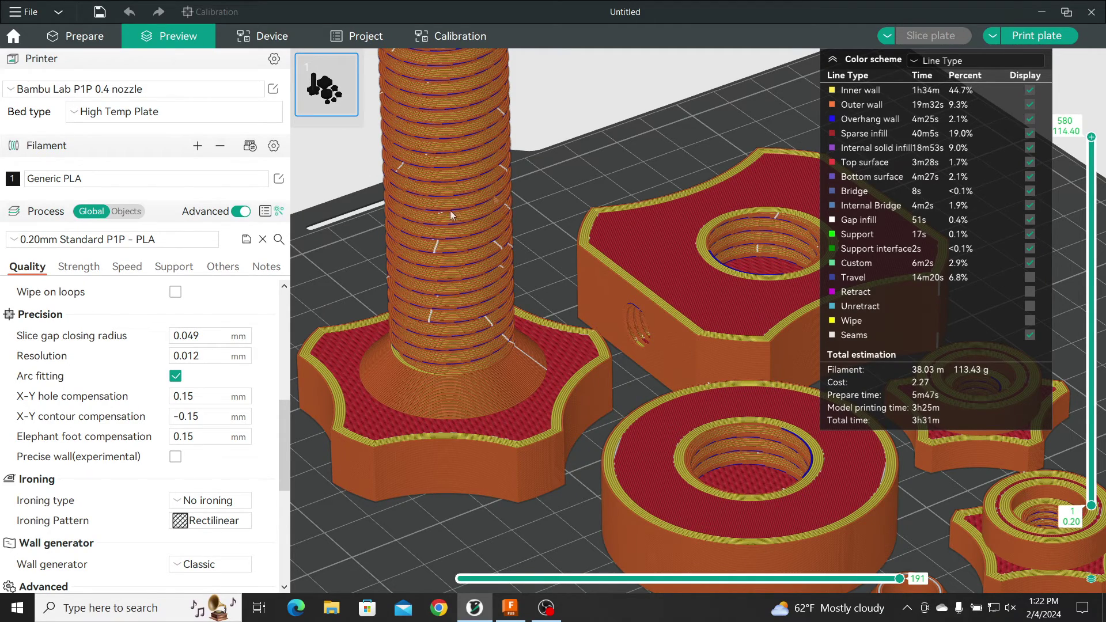
scroll(437, 190, "down", 5)
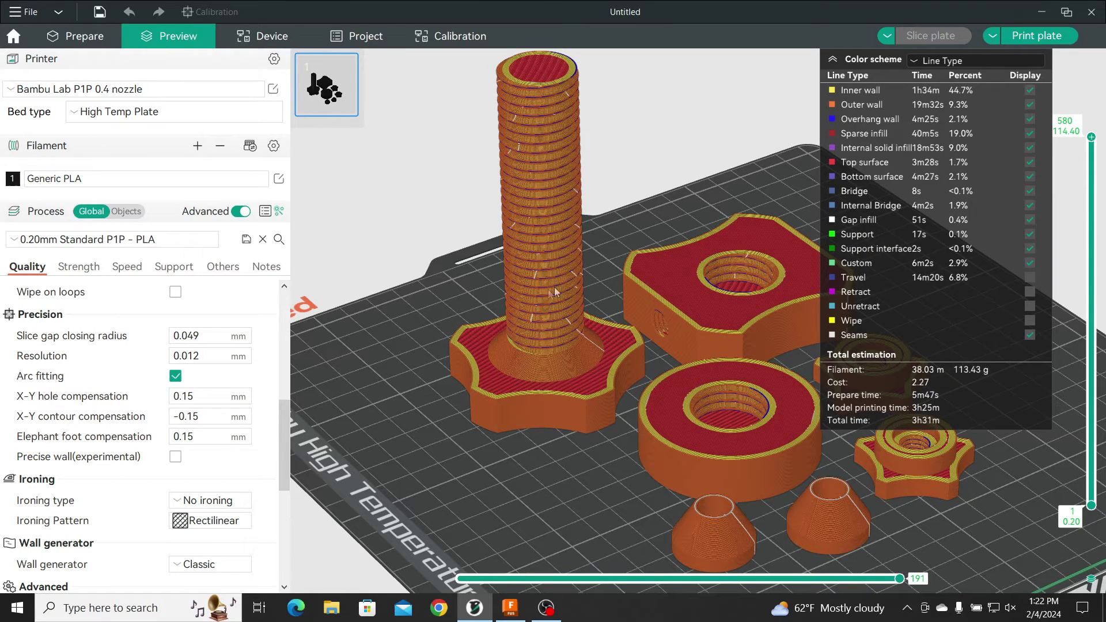
scroll(547, 289, "down", 1)
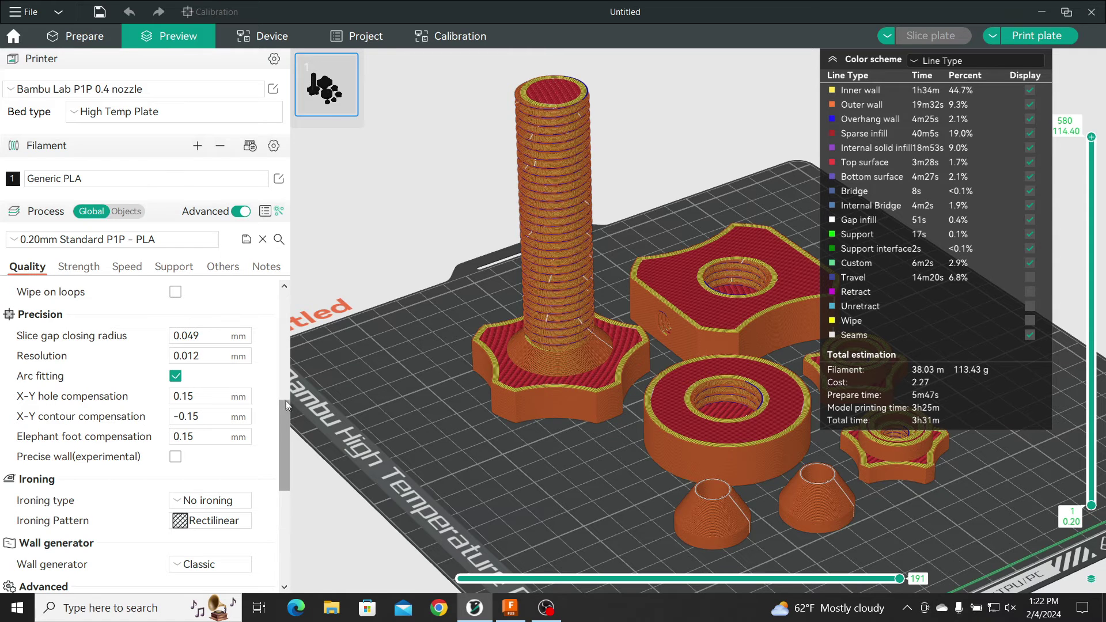
left_click(206, 395)
key("BackSpace")
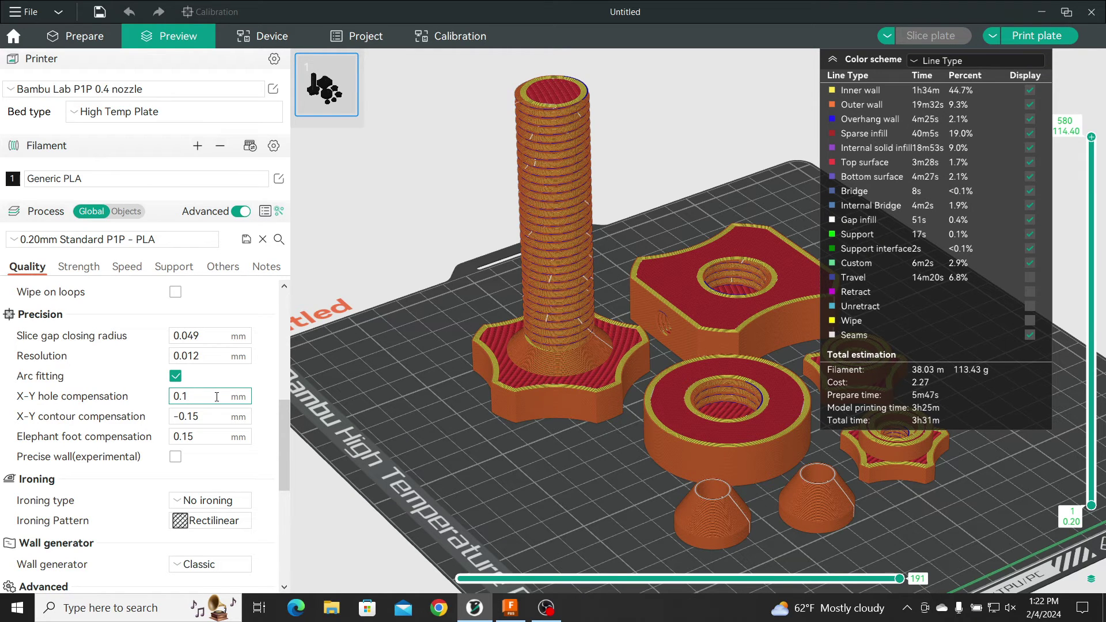
type("5")
scroll(369, 380, "down", 5)
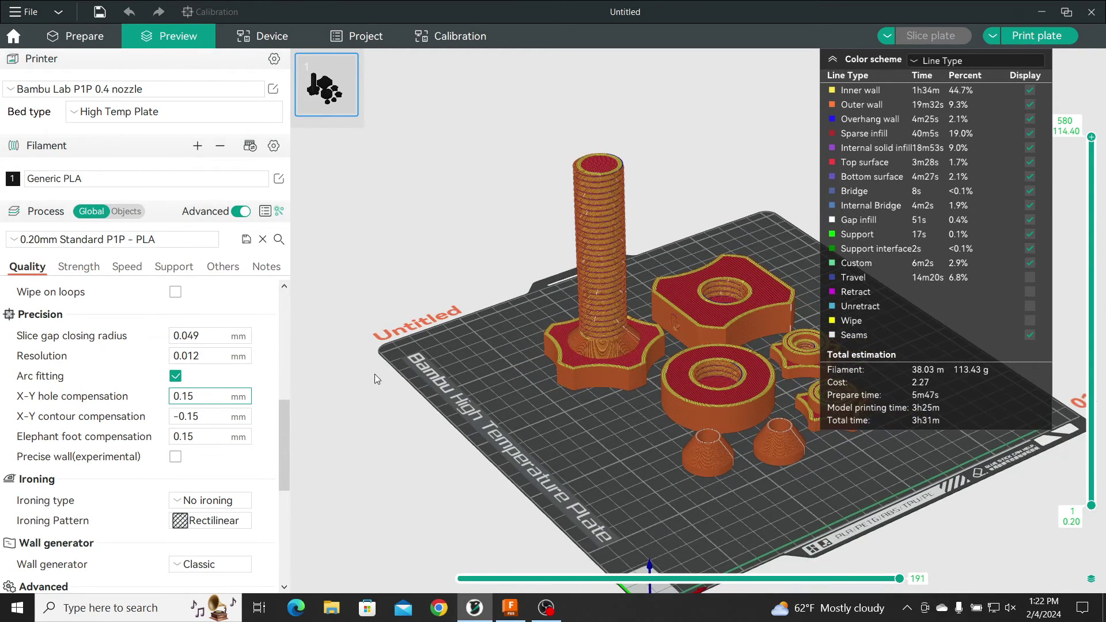
scroll(472, 382, "up", 3)
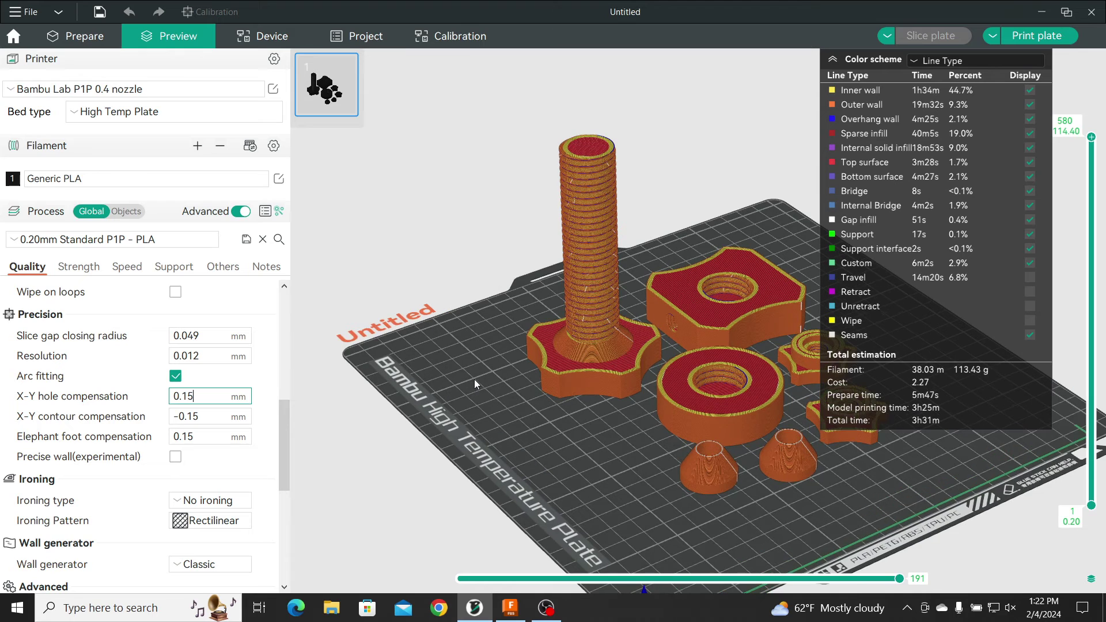
scroll(474, 379, "up", 1)
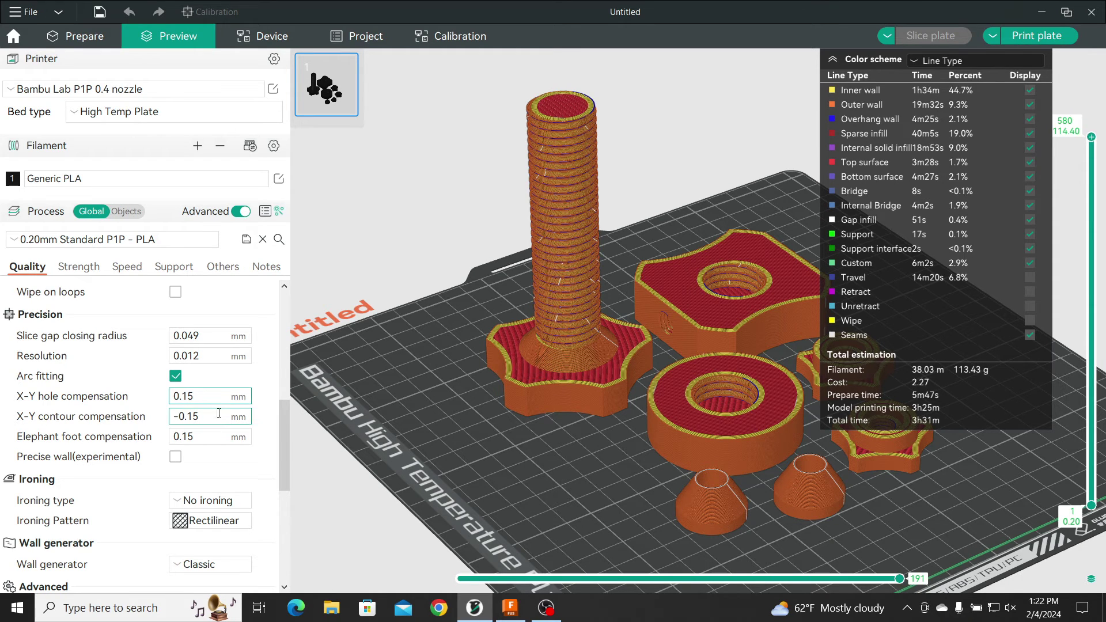
left_click(203, 396)
scroll(509, 346, "down", 5)
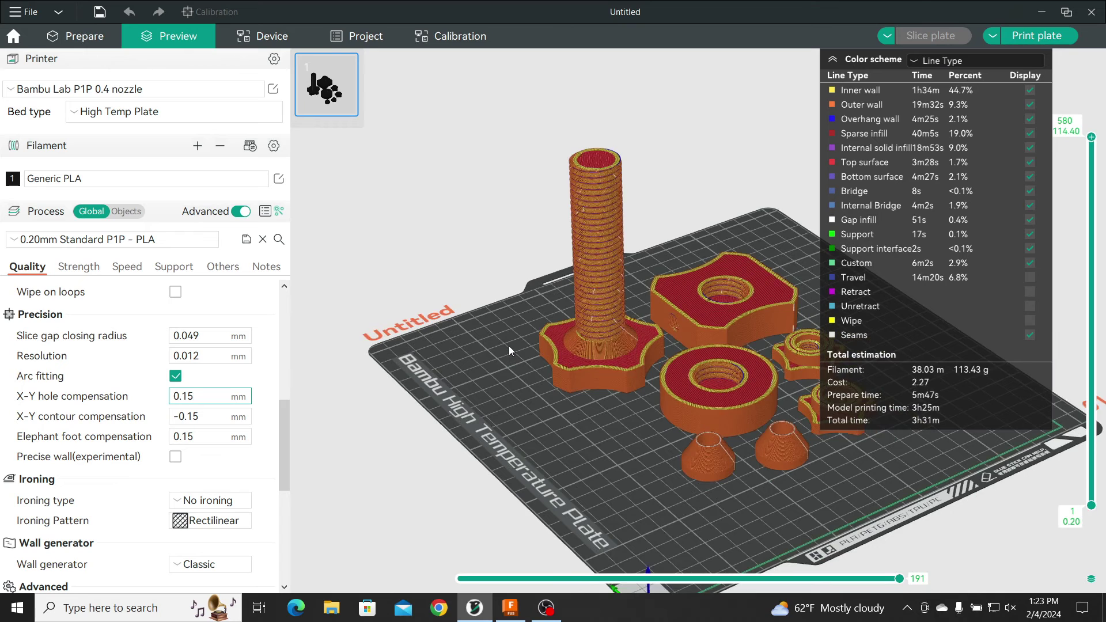
middle_click_drag(520, 350, 457, 352)
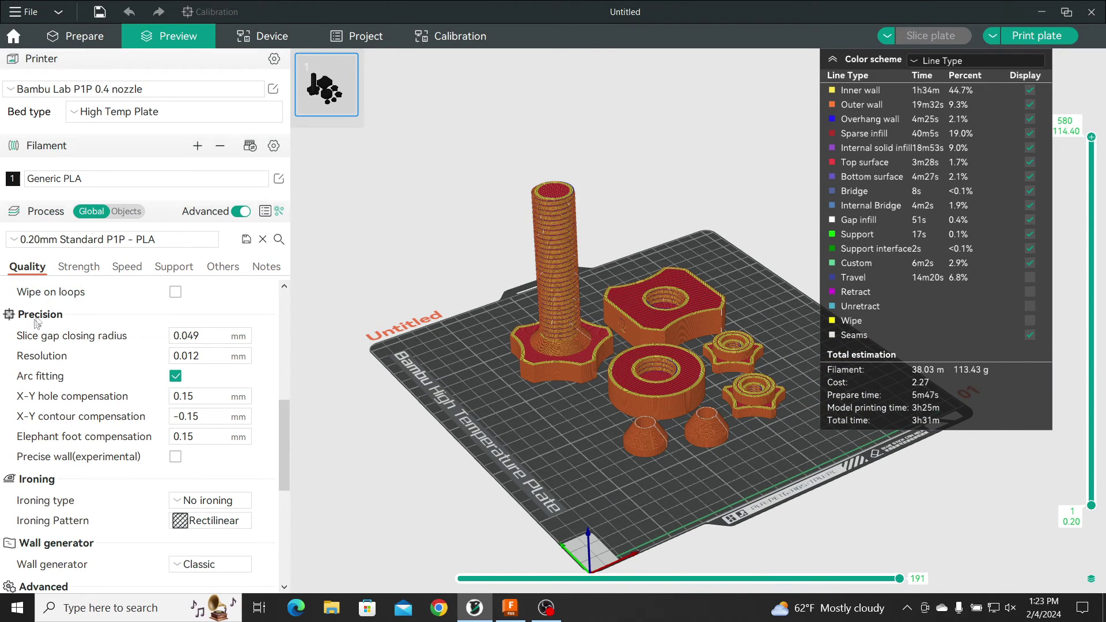
mouse_move(103, 393)
scroll(666, 180, "up", 1)
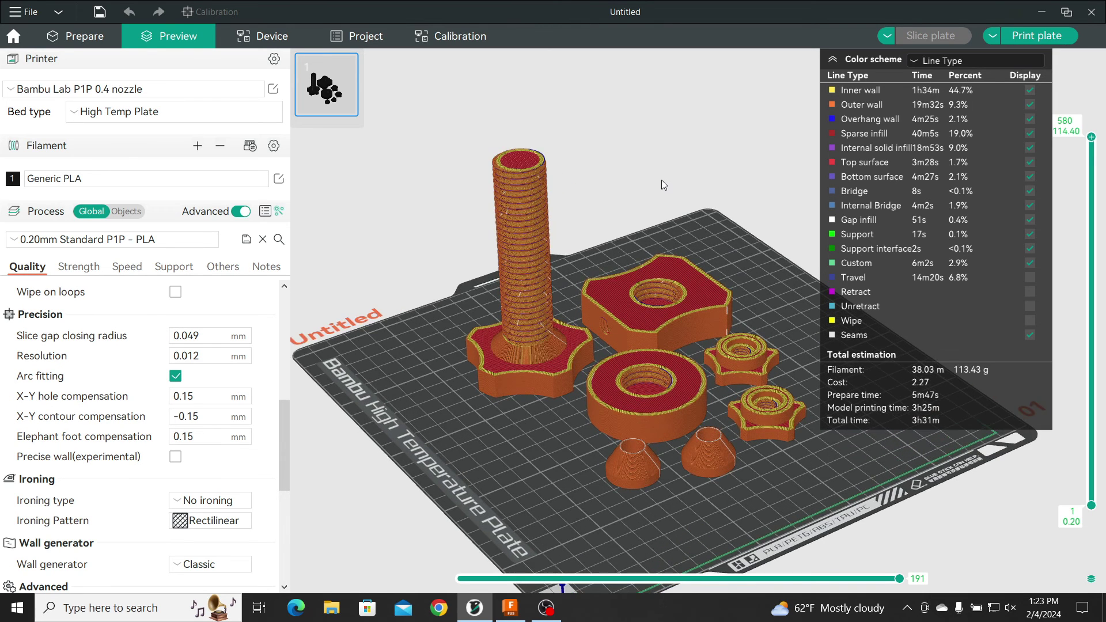
scroll(661, 182, "up", 1)
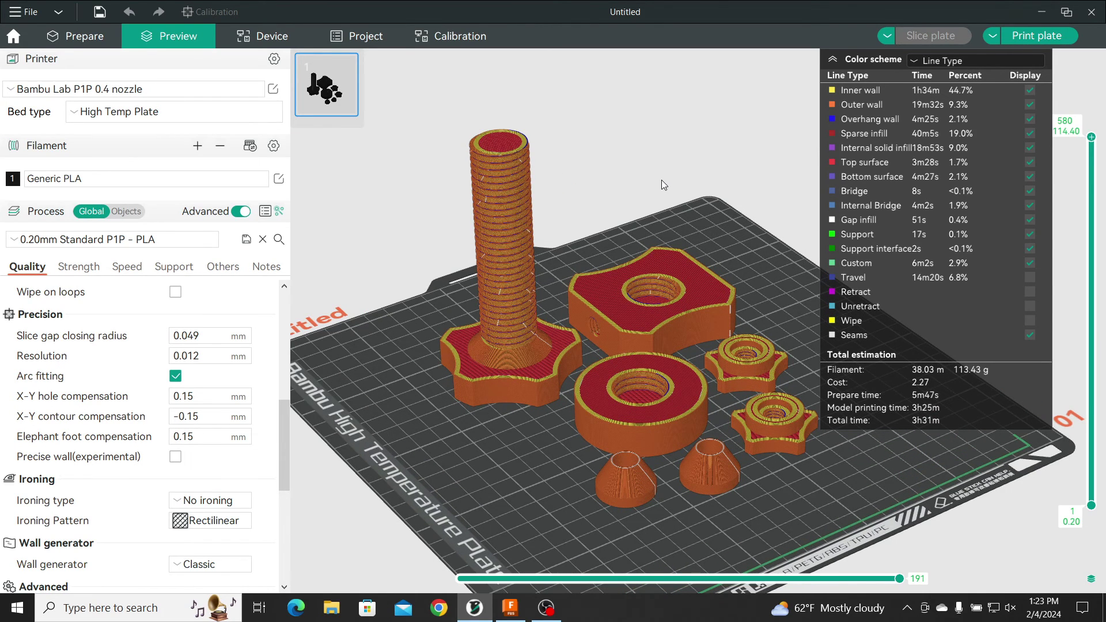